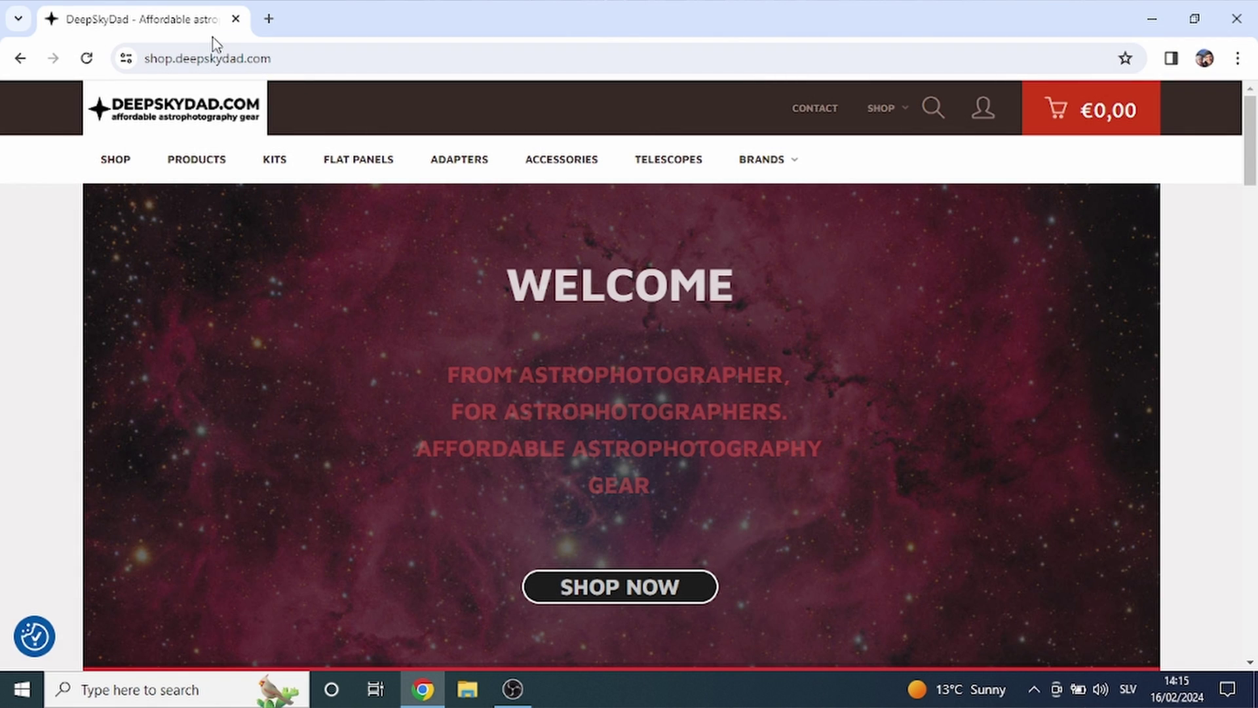
Step: Open the Askar FRA400 Flap Panel page under Flat Panels and show its Software / Documents tab
left_click(358, 174)
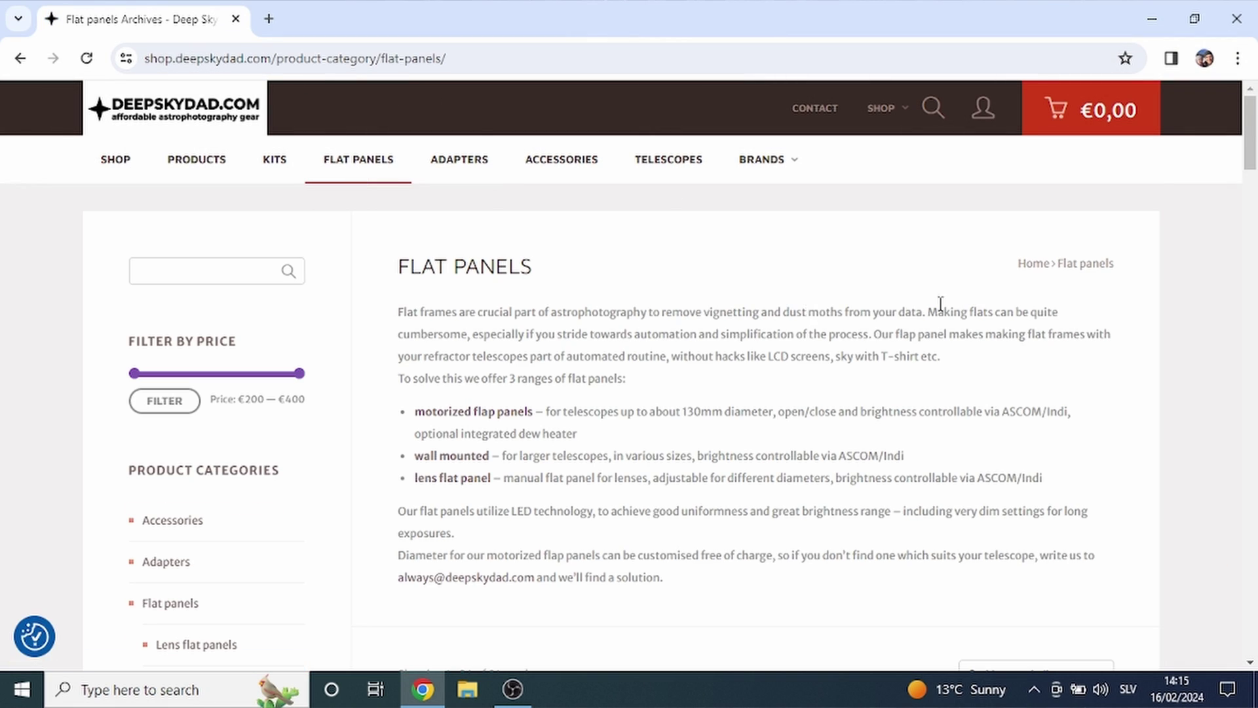
left_click_drag(1250, 131, 1253, 247)
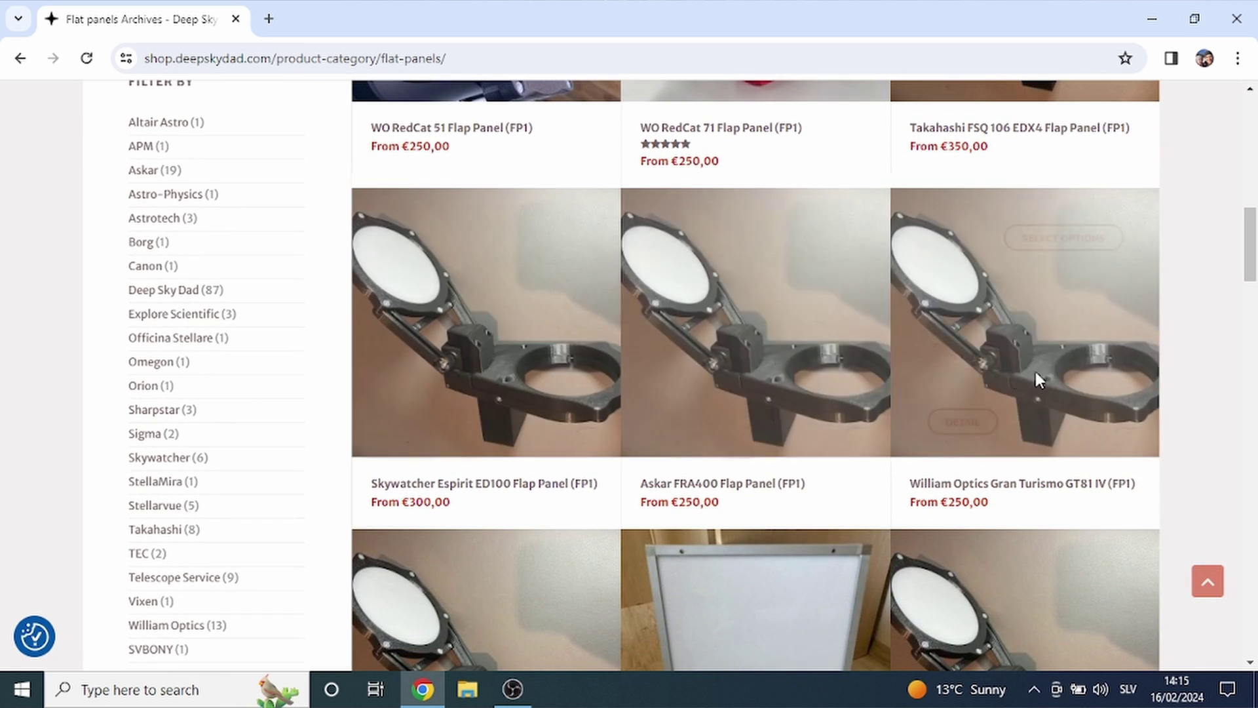
left_click(693, 332)
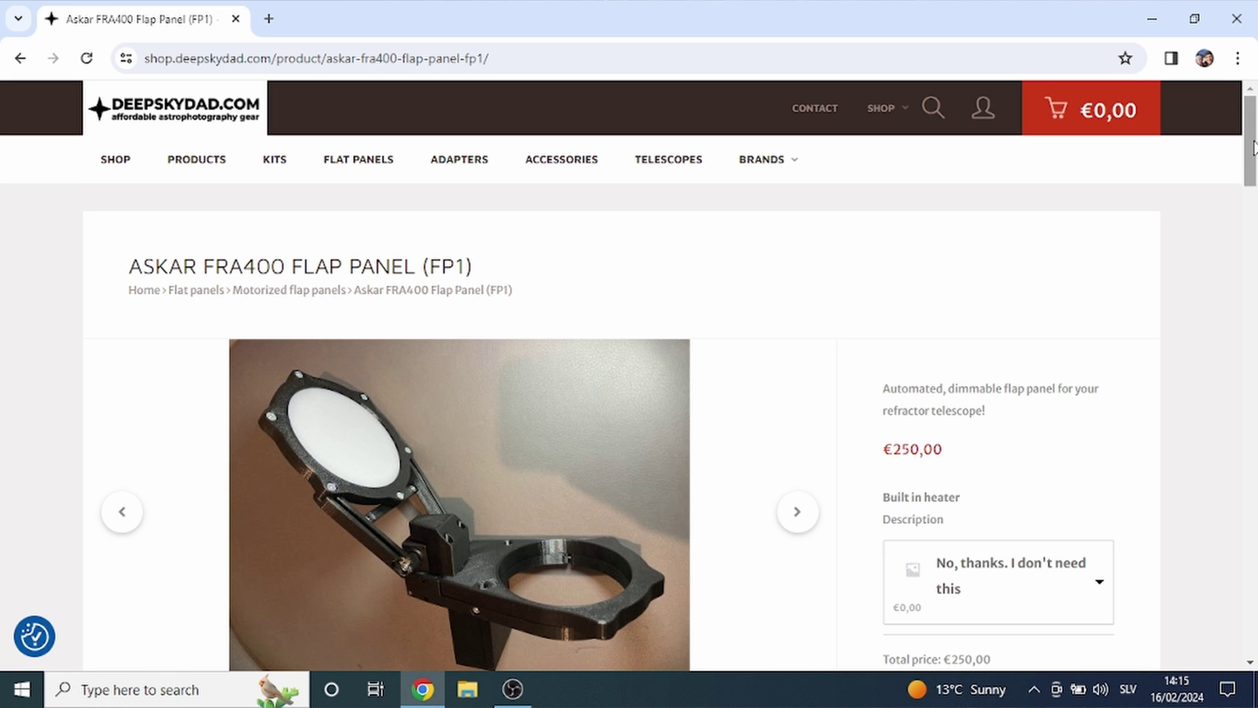
left_click_drag(1251, 131, 1236, 228)
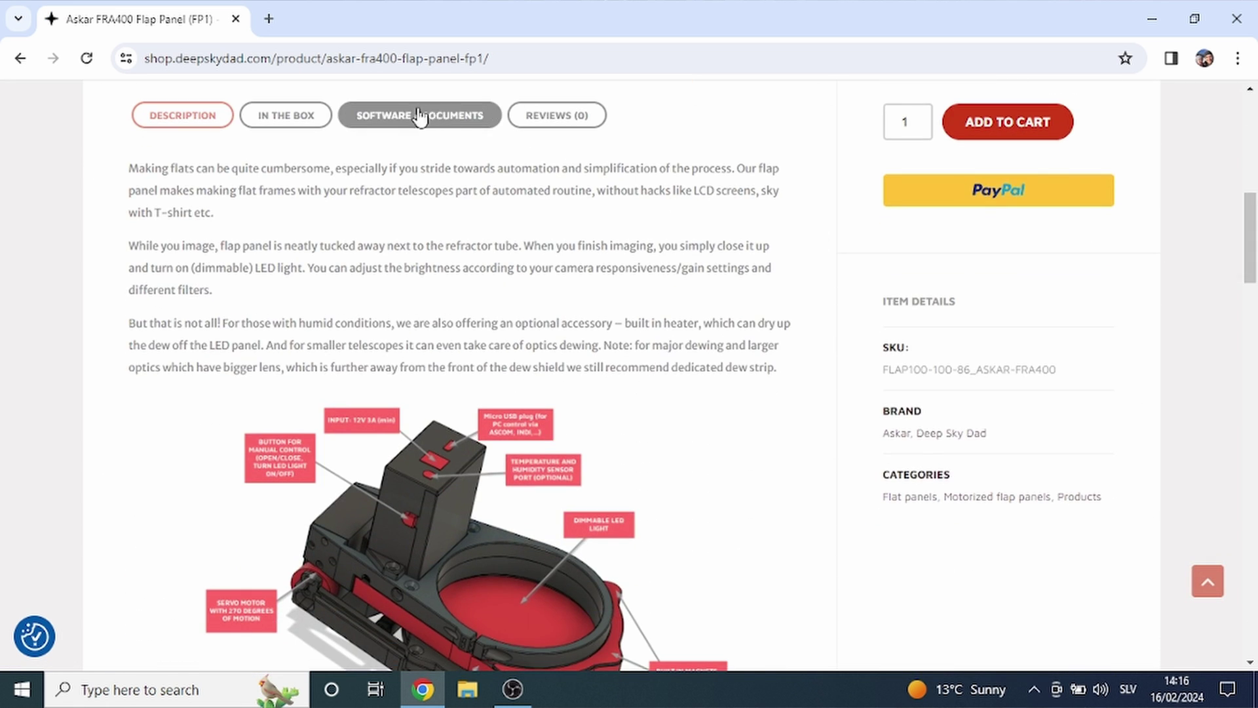
left_click(396, 124)
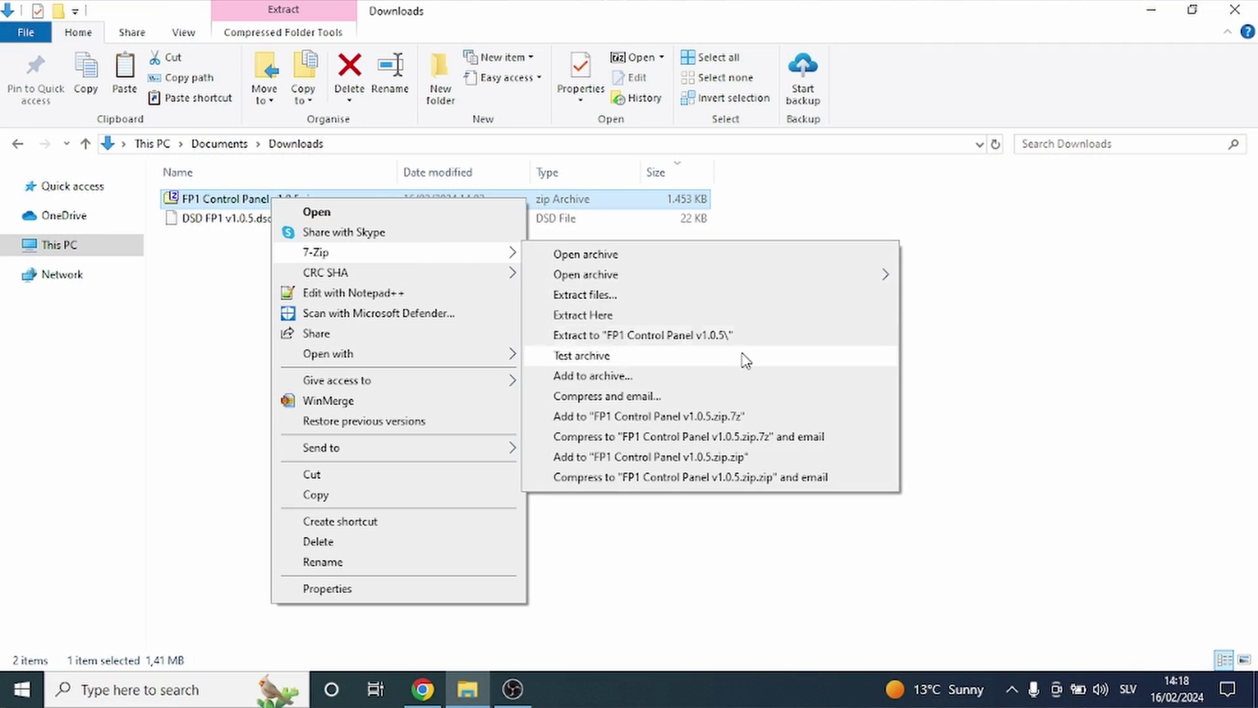
Step: Extract FP1 Control Panel v1.0.5.zip to its own folder and launch DeepSkyDad.FP1.ControlPanel.exe
left_click(696, 336)
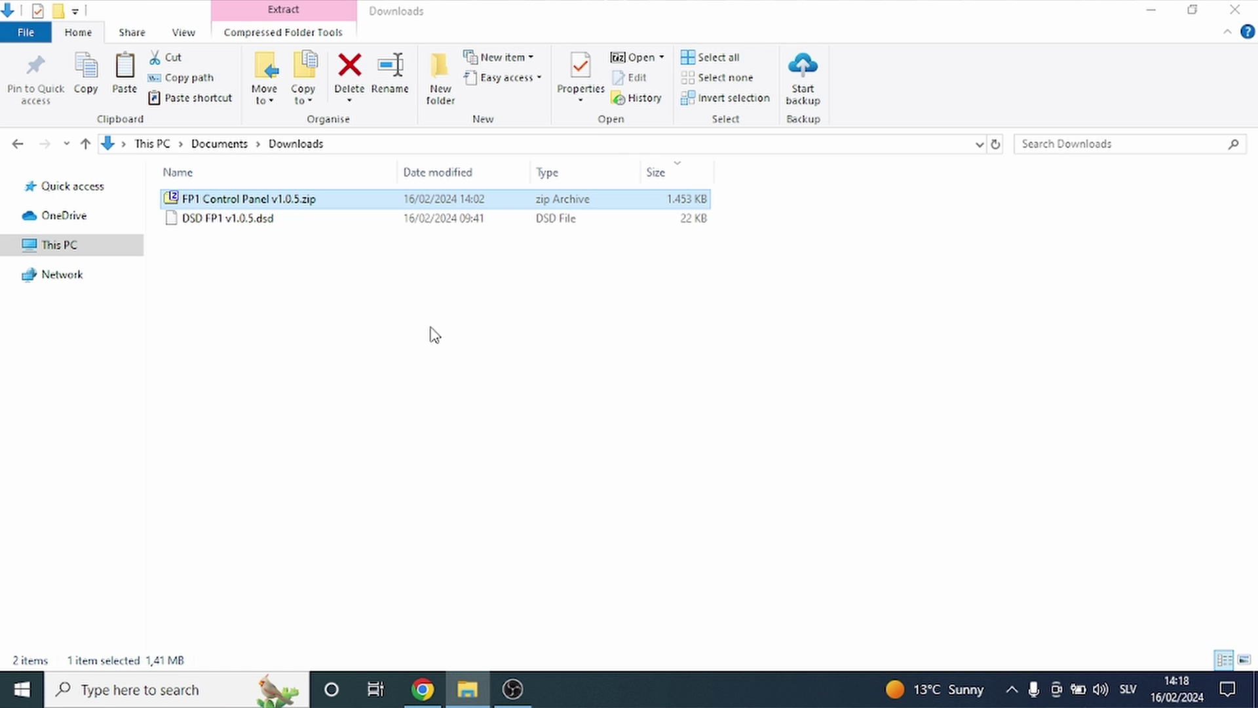
double_click(275, 240)
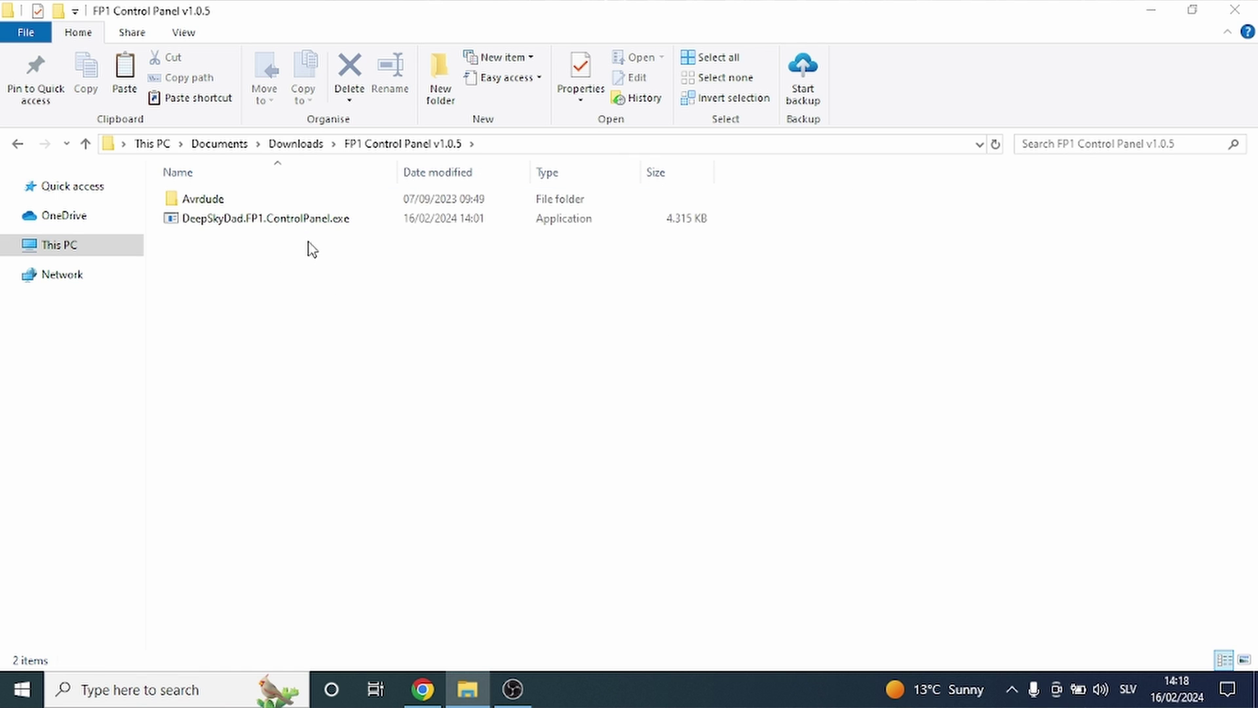
double_click(310, 222)
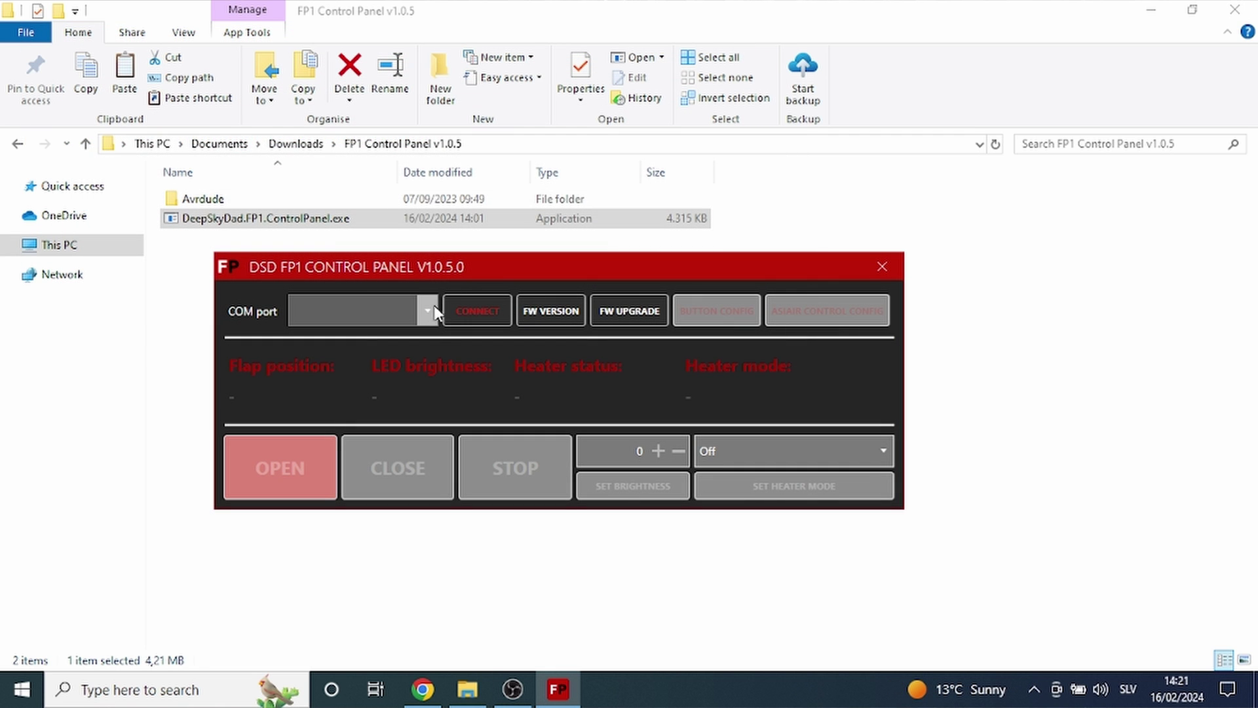
Step: Select COM4 and attempt to connect, dismissing the outdated firmware 1.0.4 error
left_click(435, 313)
left_click(304, 380)
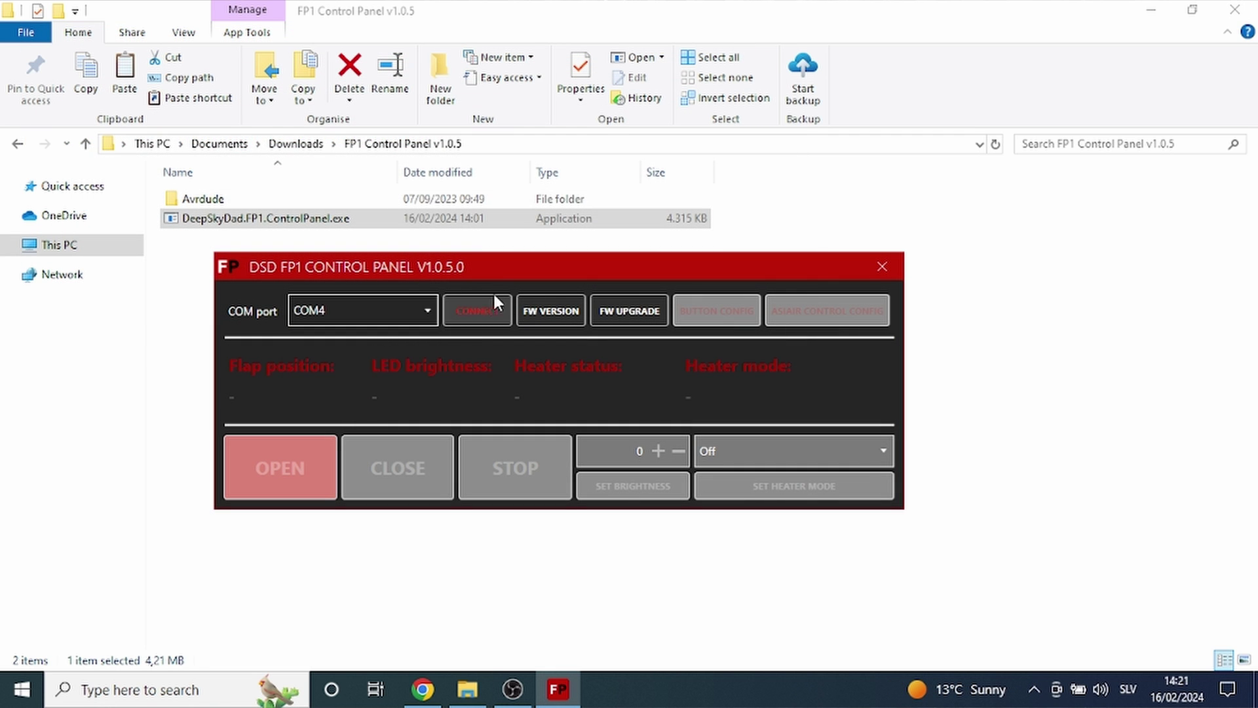
left_click_drag(509, 264, 517, 252)
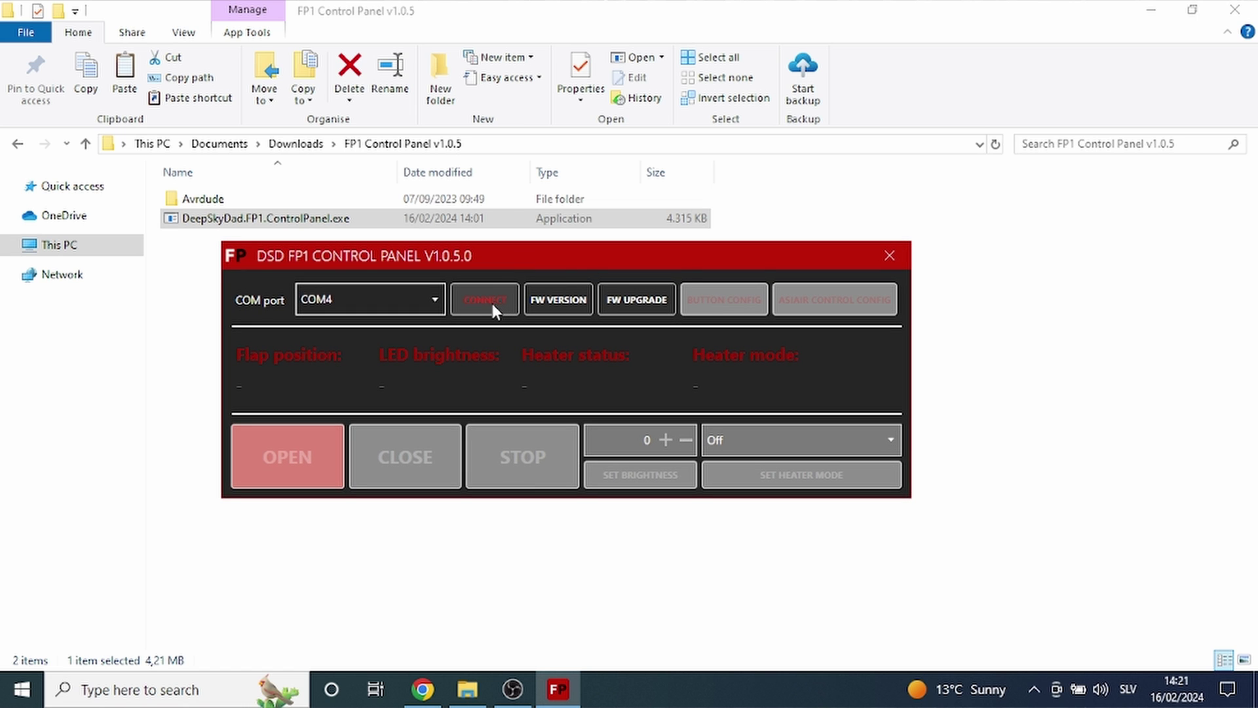
left_click(493, 303)
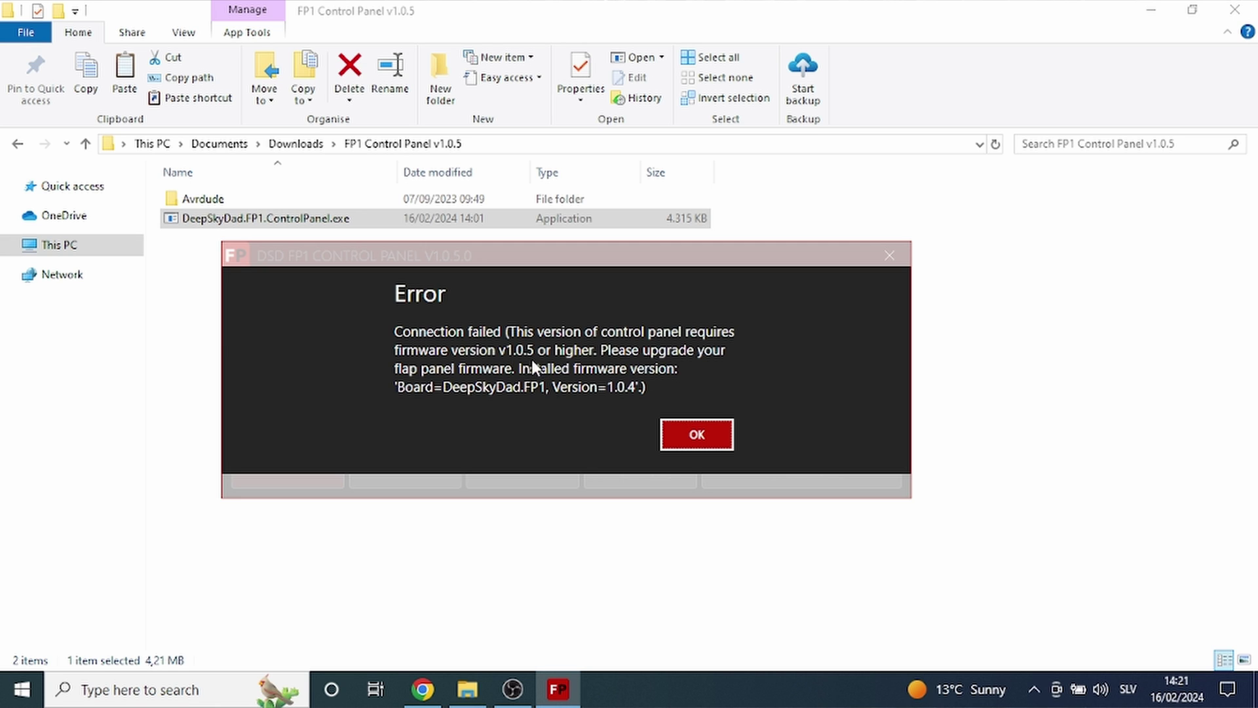
left_click(695, 434)
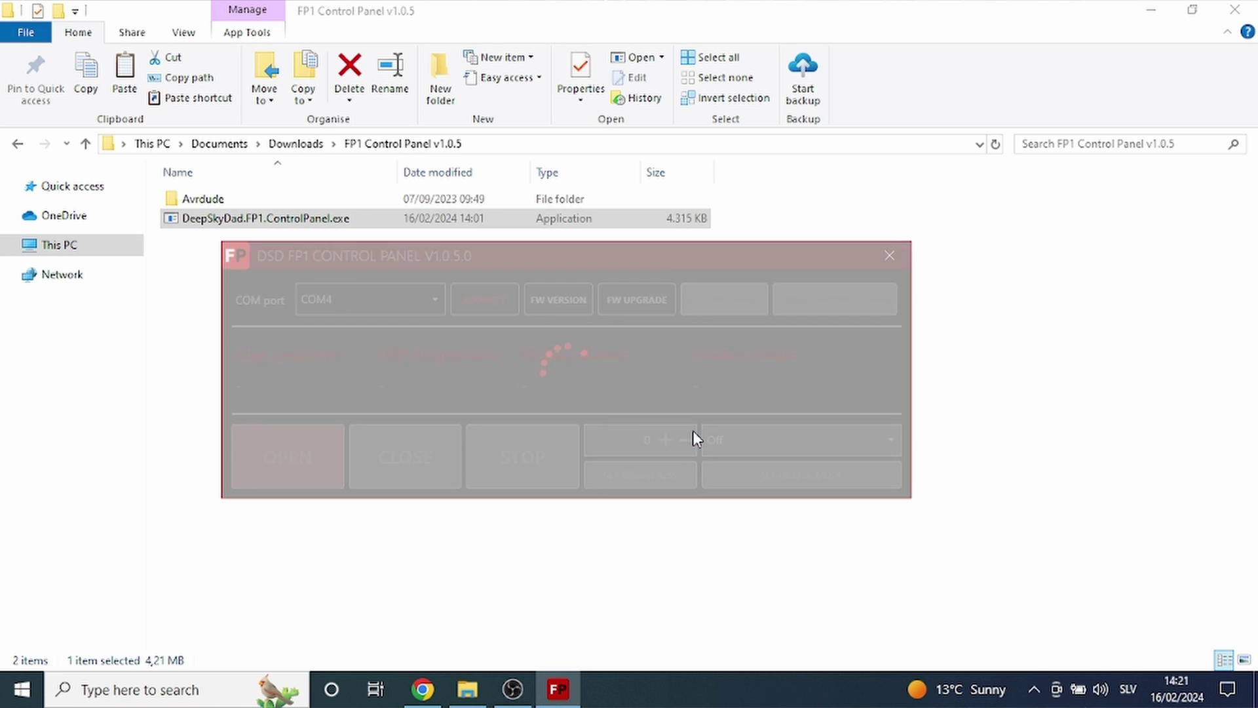
Step: Upload the DSD FP1 v1.0.5.dsd firmware via FW UPGRADE, confirm success, and return to the main view
left_click(308, 145)
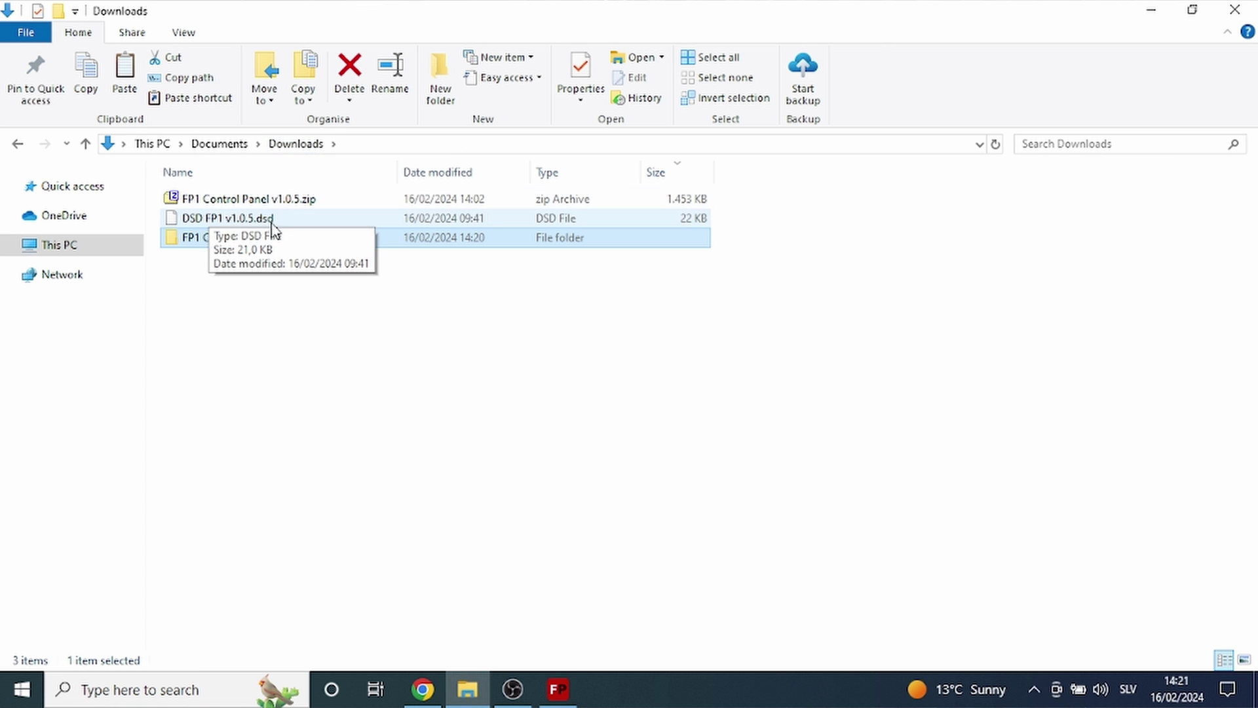
left_click(557, 688)
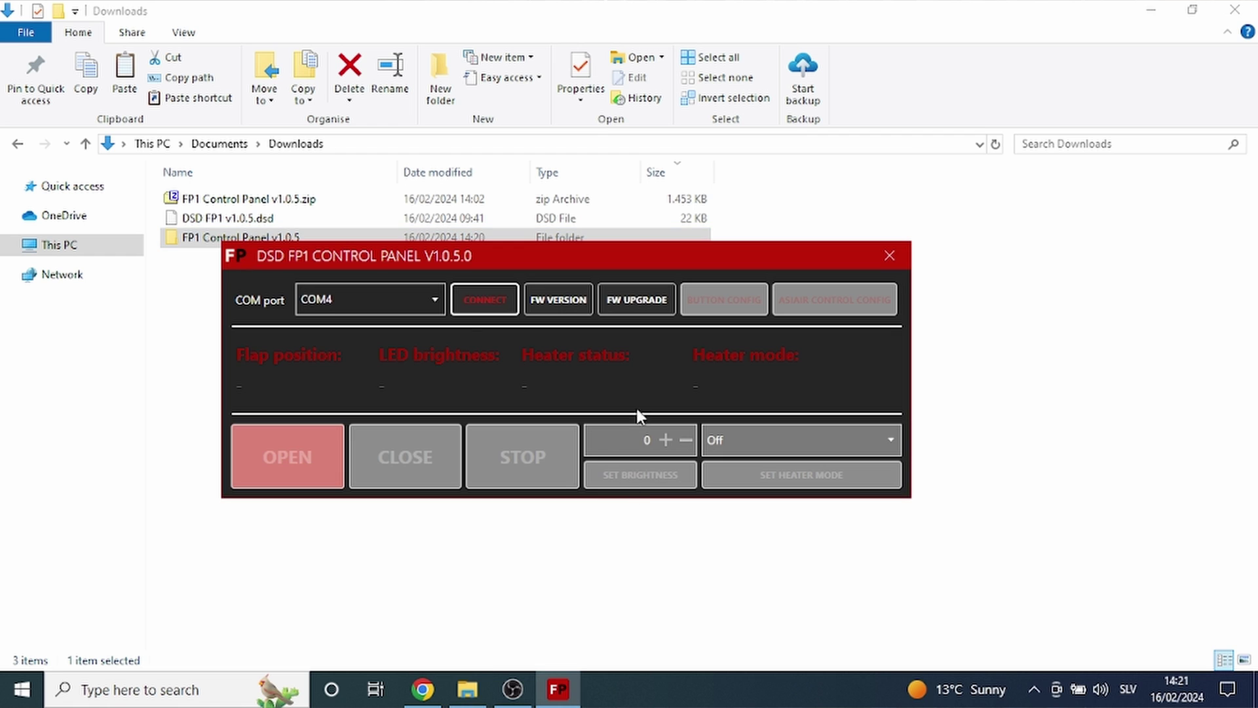
left_click(638, 304)
double_click(492, 351)
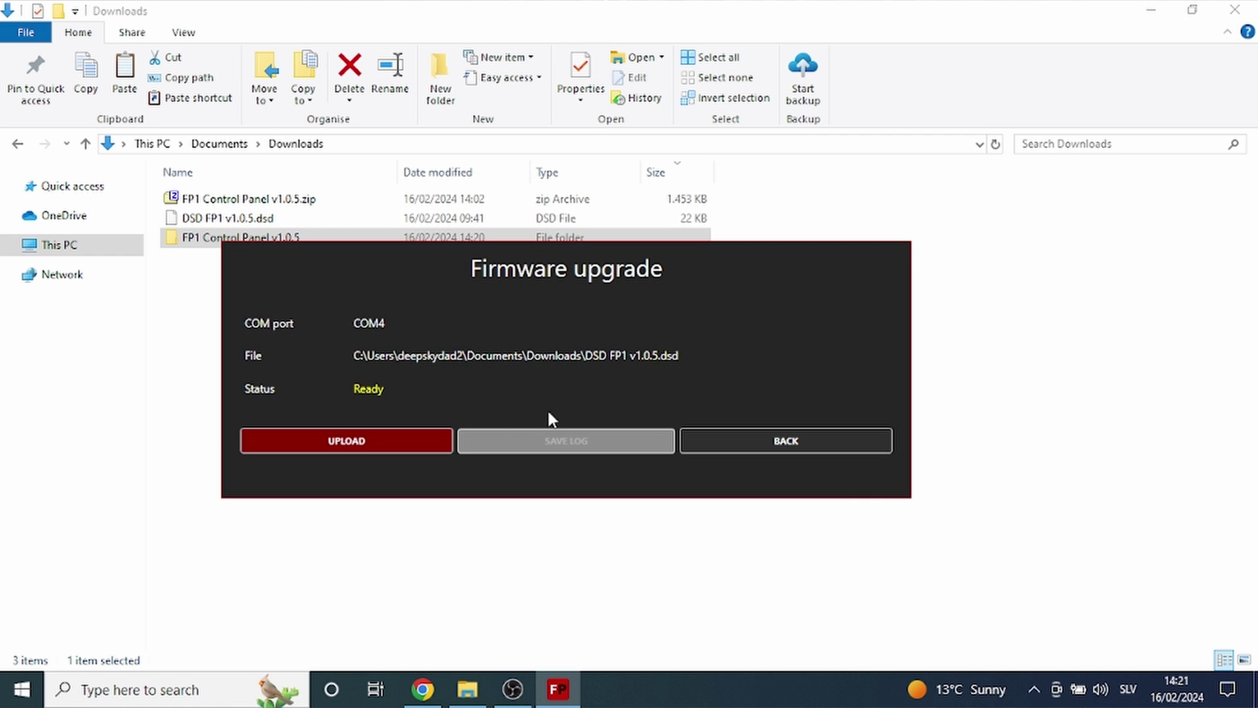
left_click(394, 438)
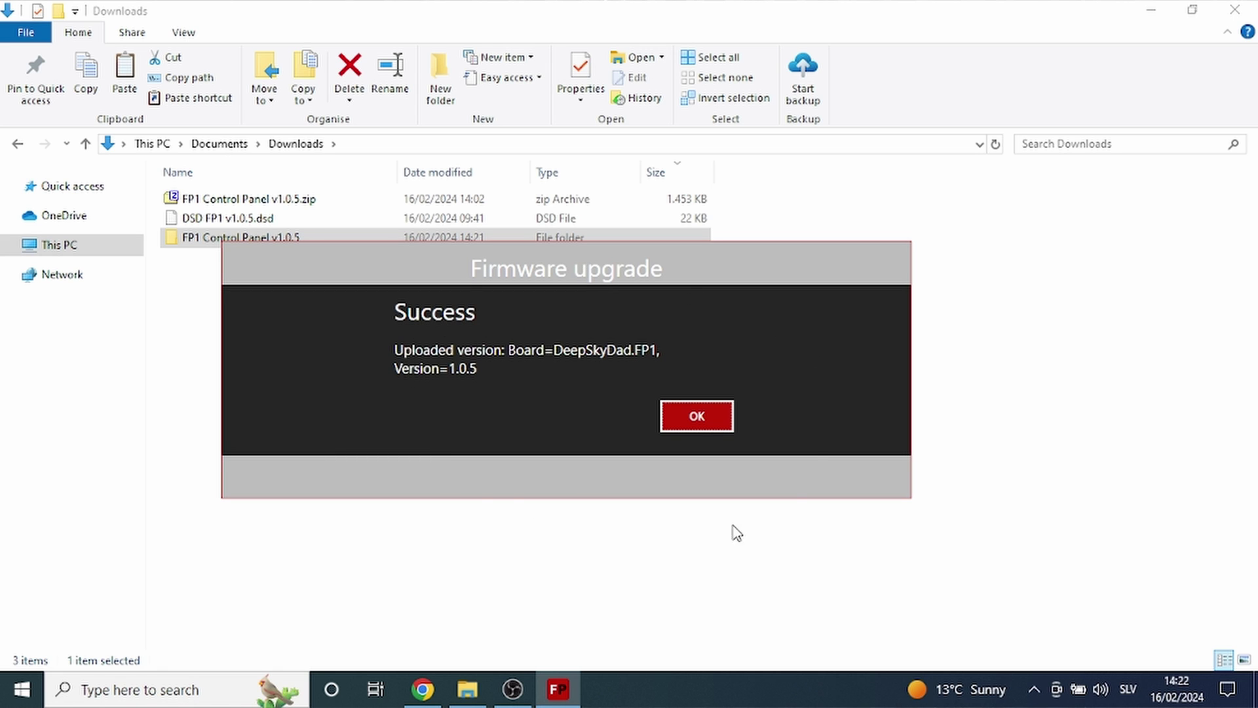
left_click(722, 418)
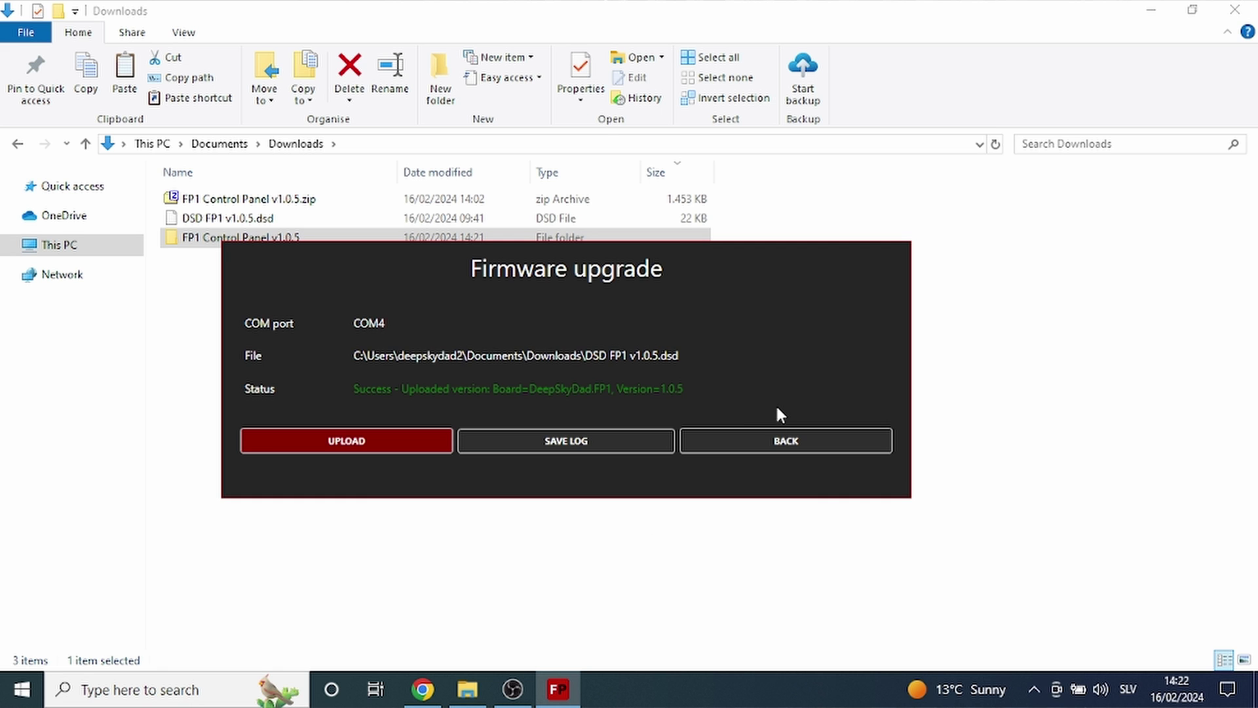
left_click(772, 438)
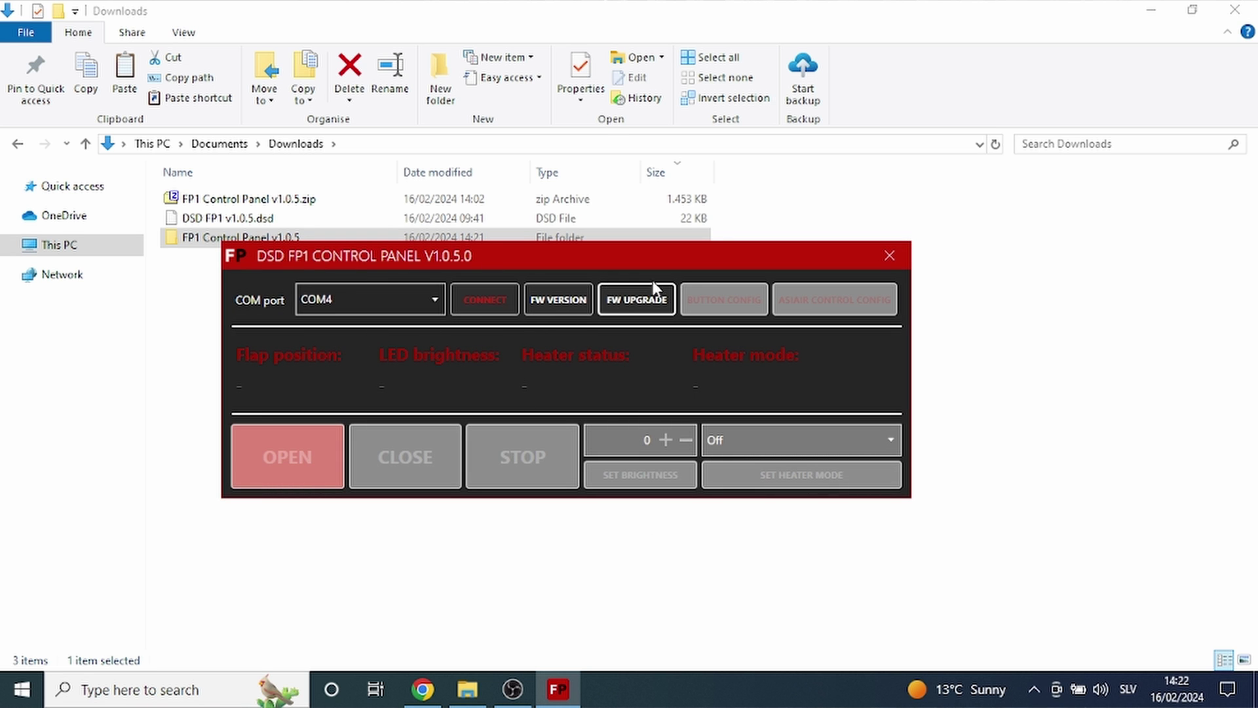
Step: Connect on COM4, showing flap Closed, LEDs Off and heater at 31,6C
left_click(500, 297)
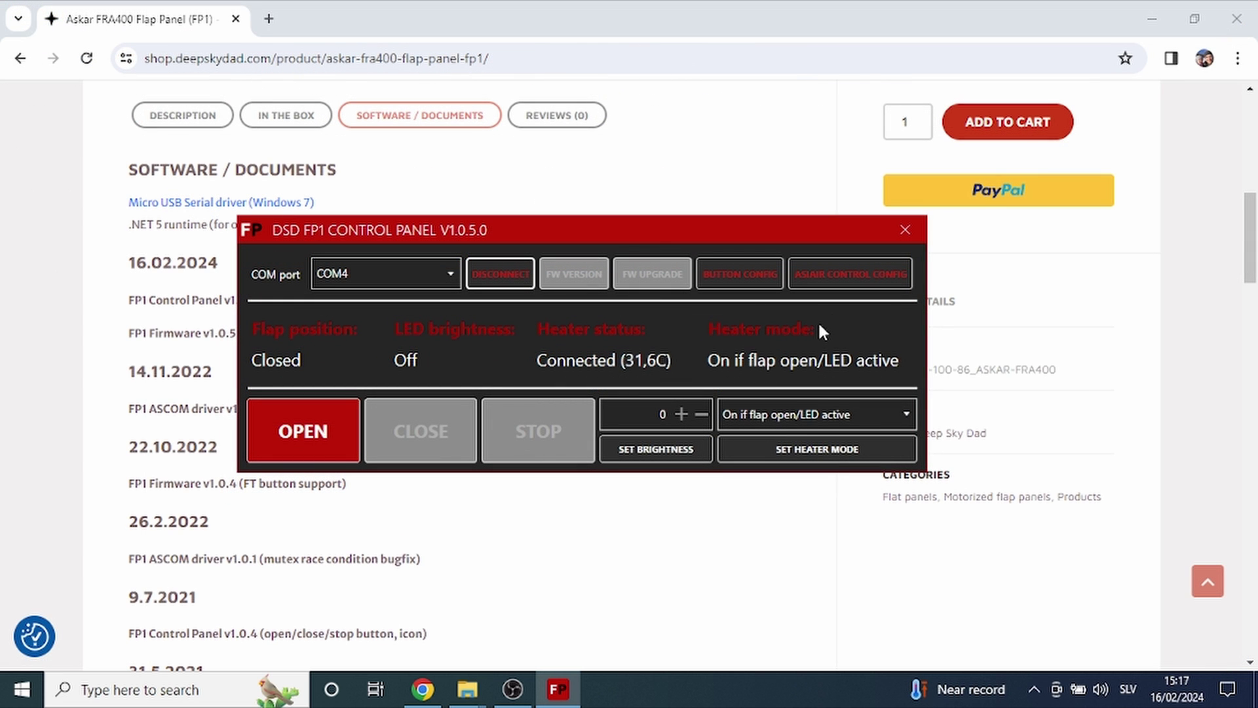
Step: Open ASIAIR Control Config and read the help for Enable 'Shutdown ASIAIR' mode
left_click(839, 274)
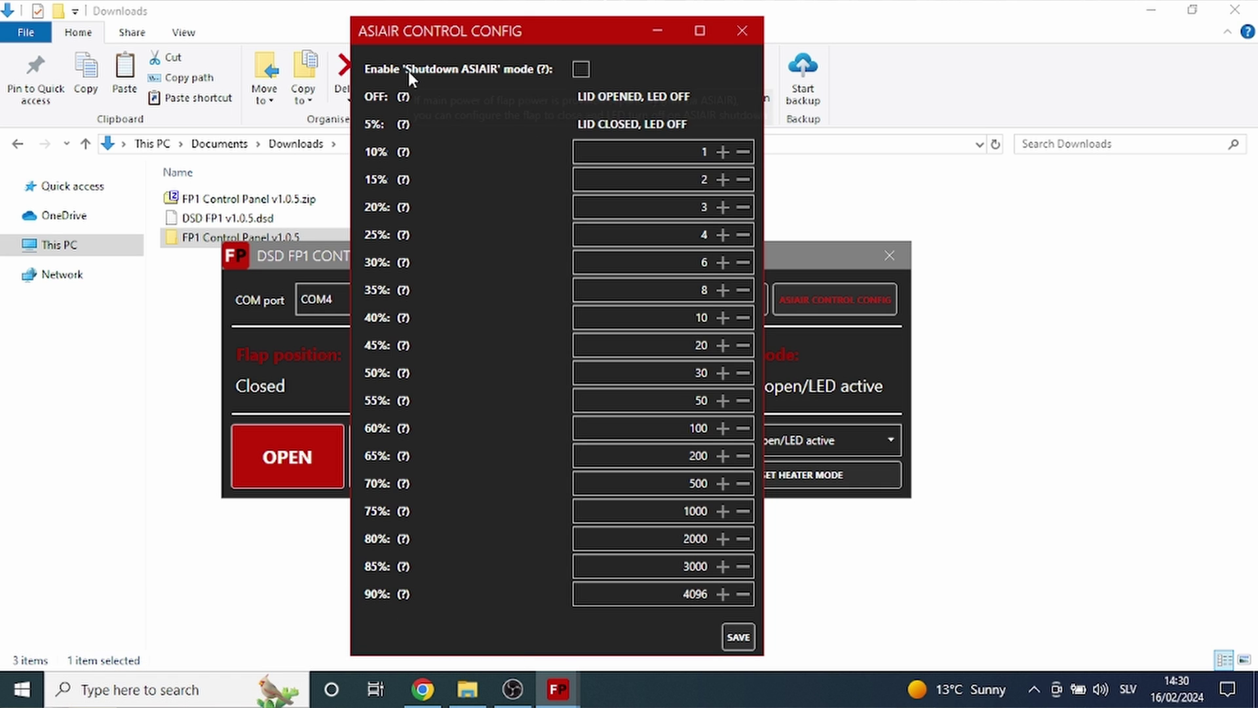
mouse_move(458, 72)
mouse_move(542, 68)
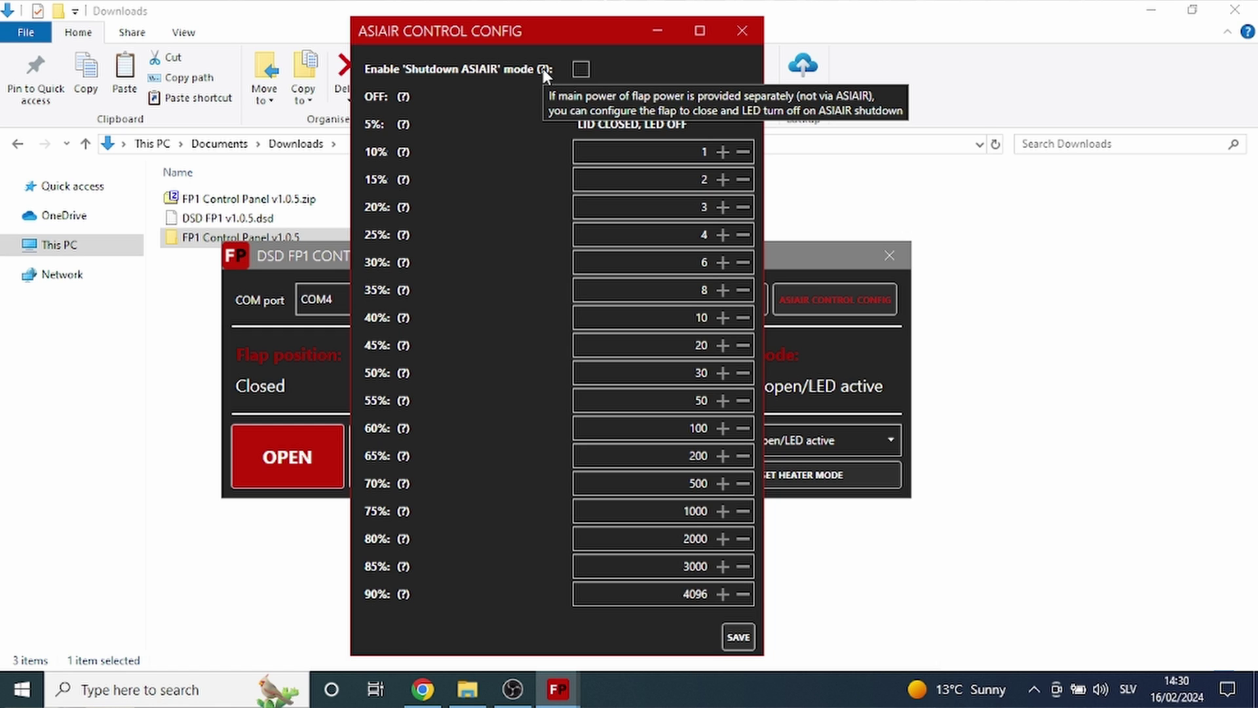
Step: Tick Enable 'Shutdown ASIAIR' mode and save the ASIAIR config
left_click(583, 67)
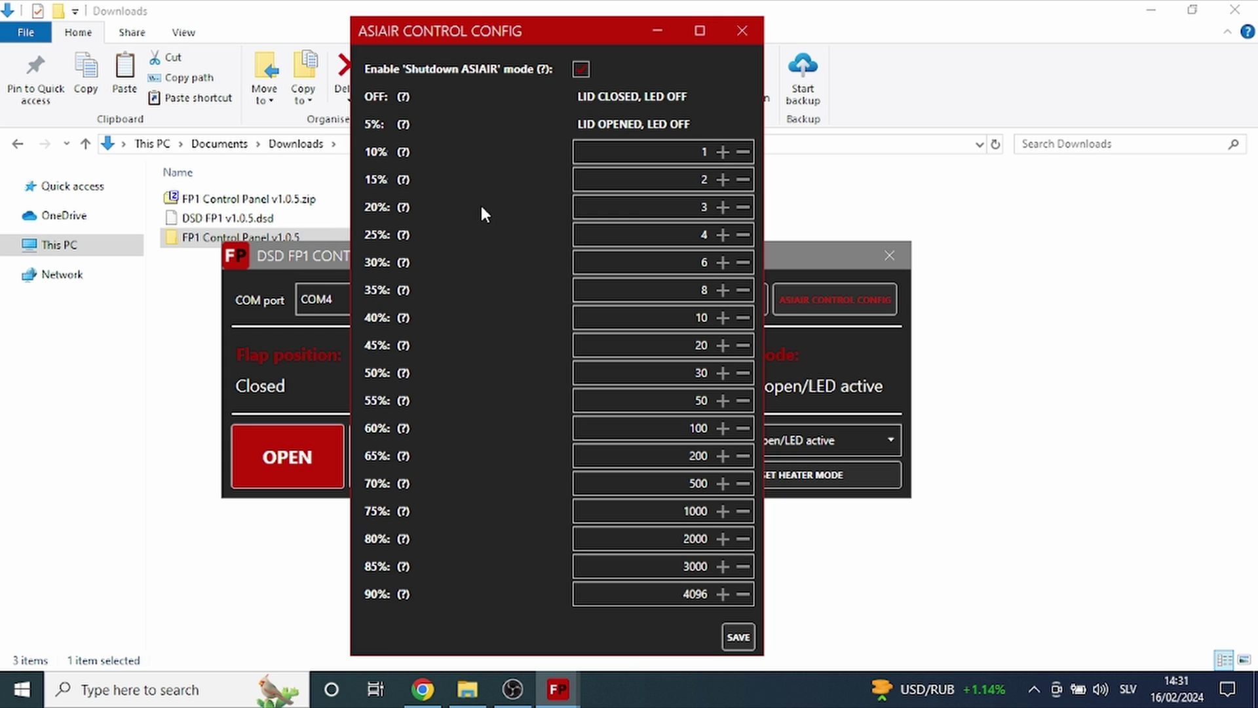
left_click(738, 636)
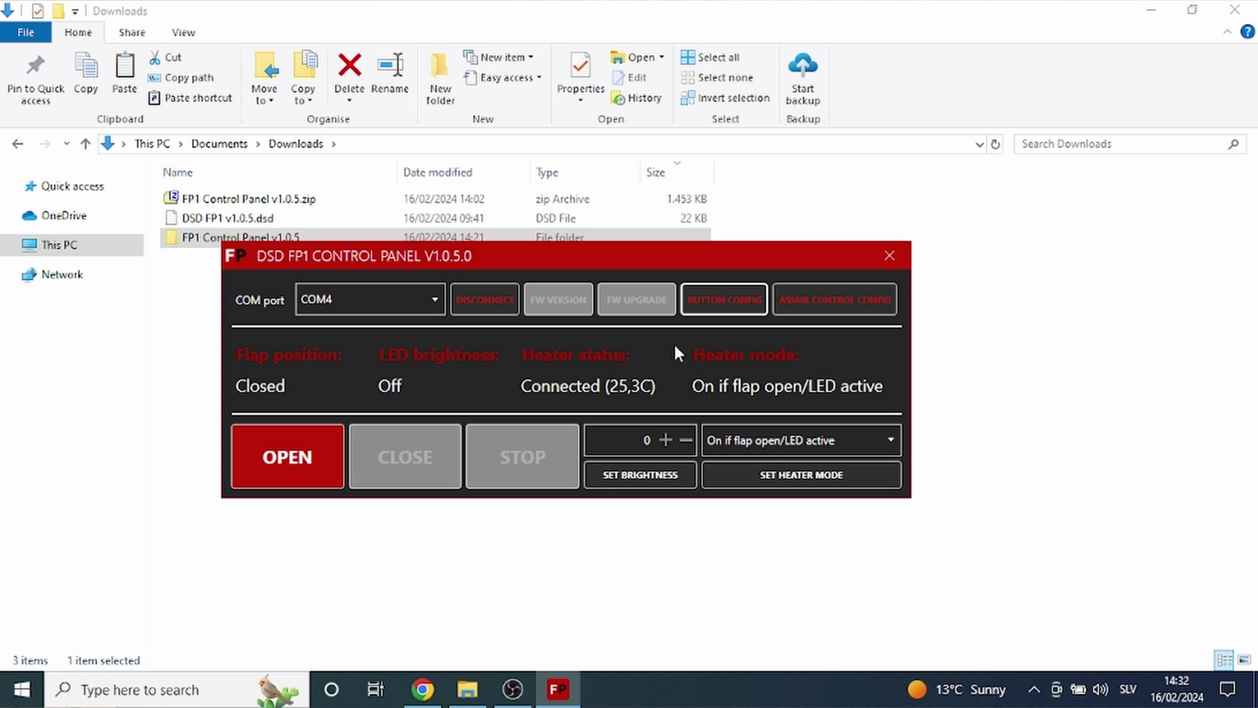
Step: In Button Config, clear Preset #7 and set Presets #2 through #6 to 0
left_click(727, 307)
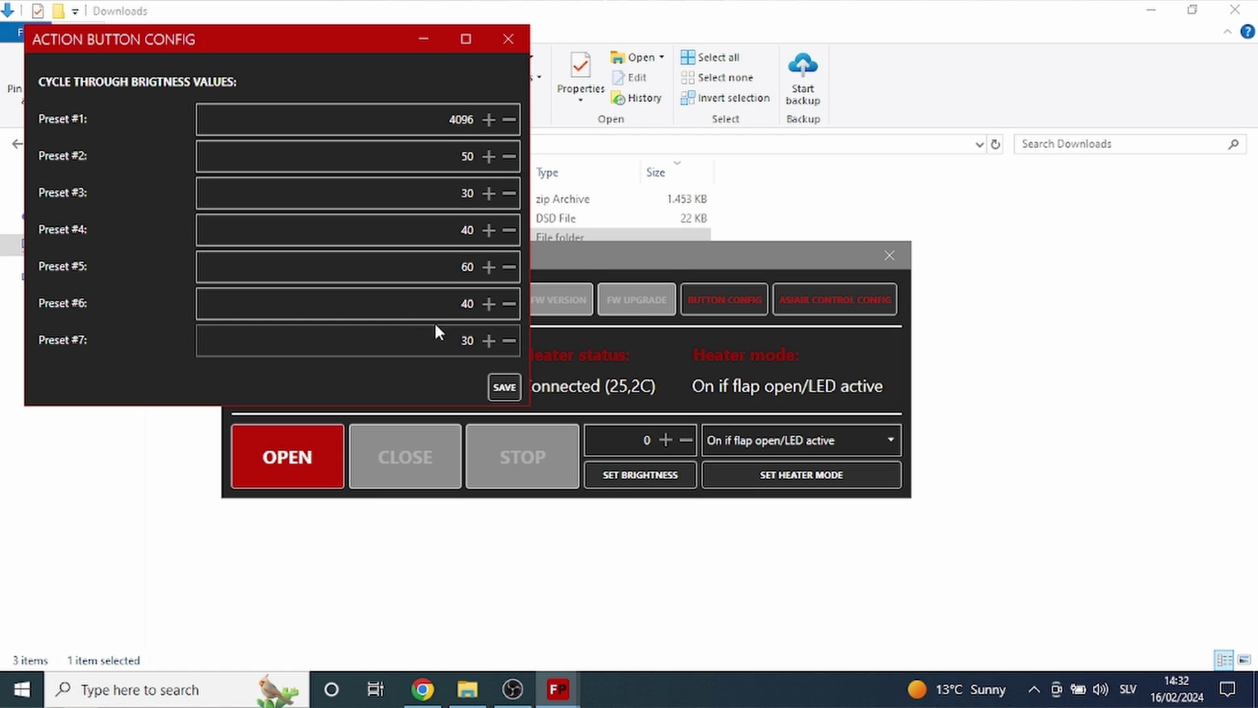
double_click(466, 340)
key("BackSpace")
double_click(463, 313)
type("0")
double_click(466, 266)
type("0")
double_click(467, 229)
type("0")
double_click(467, 193)
type("0")
double_click(466, 156)
type("0")
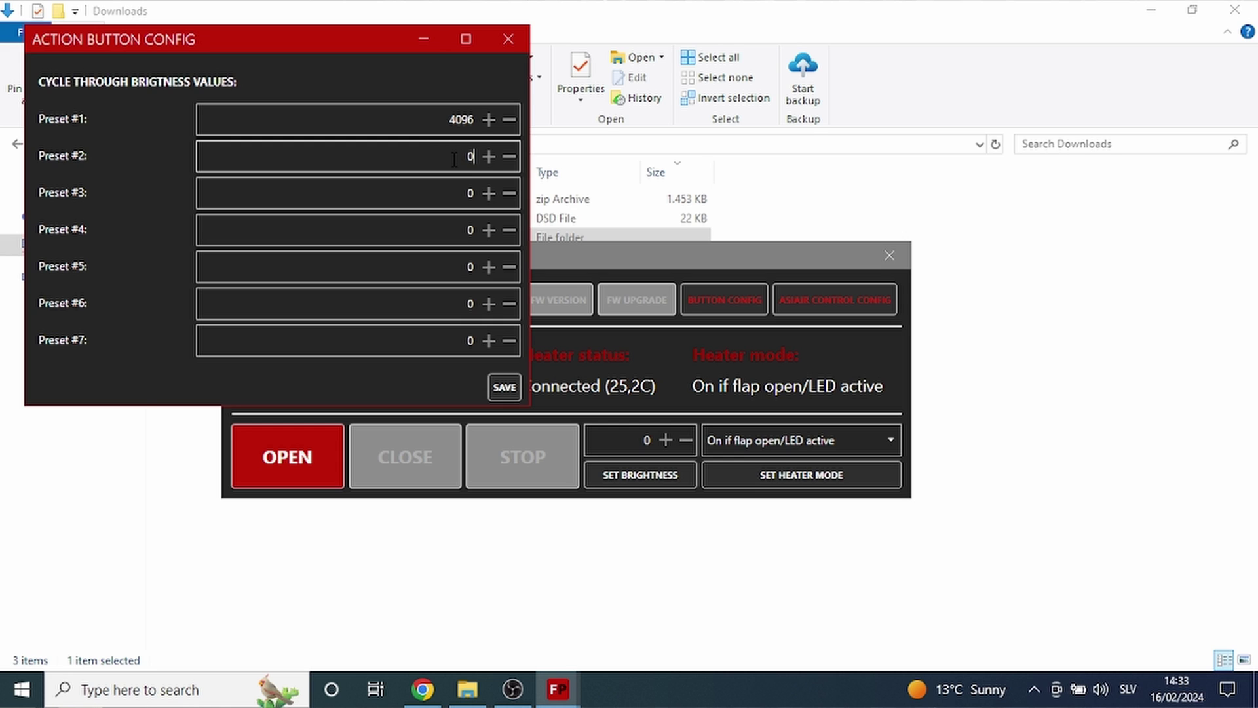
Step: Enter 10, 30 and 400 in Presets #2–#4 and save the button presets
left_click(488, 158)
type("0")
left_click(513, 202)
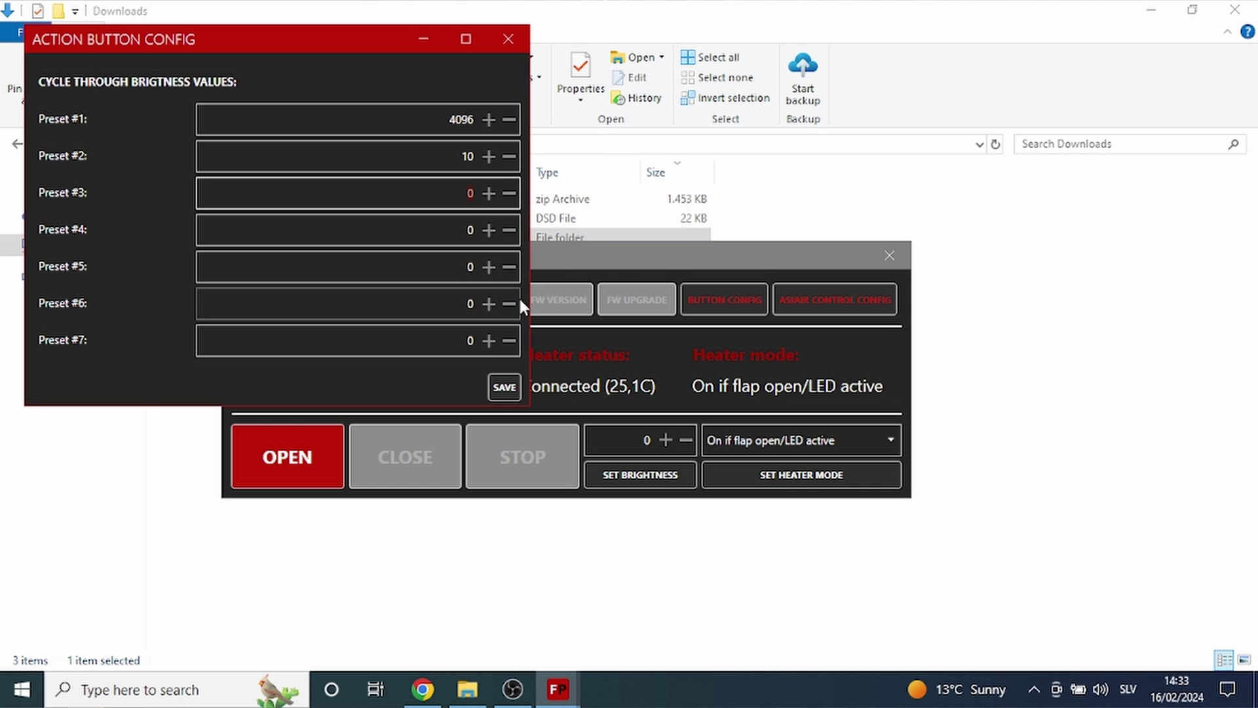
type("30")
left_click(505, 229)
type("4")
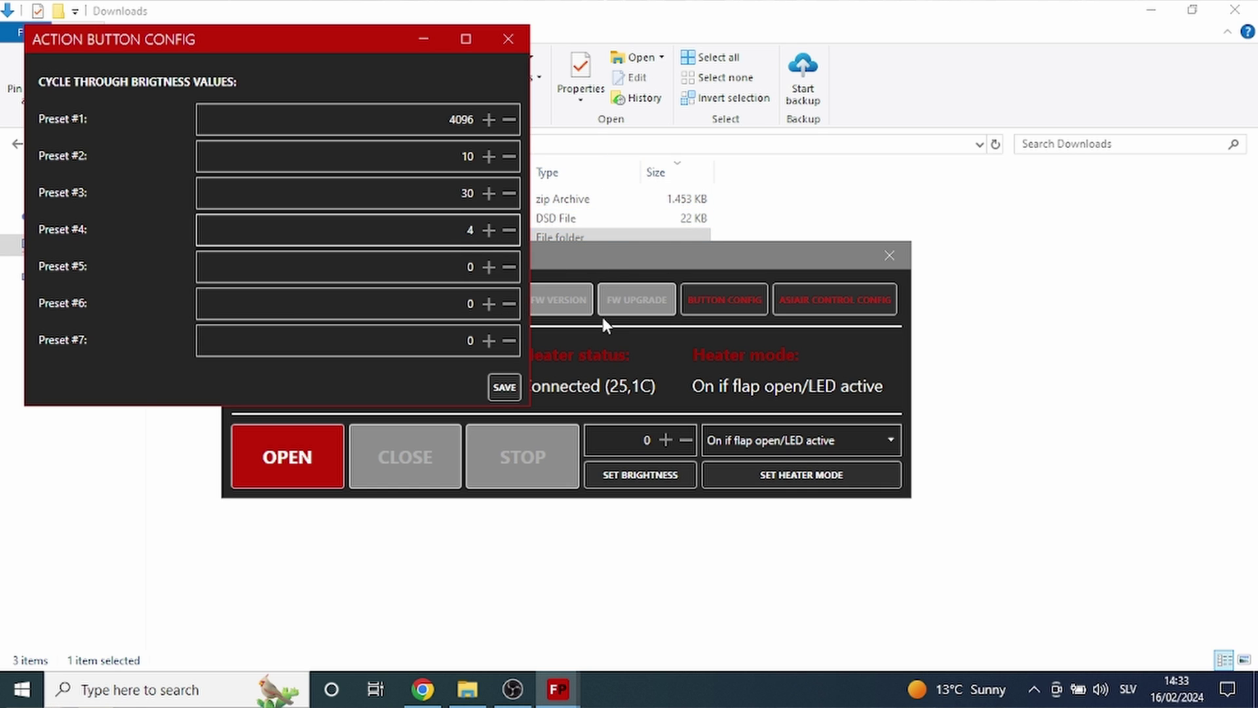
type("00")
left_click(504, 386)
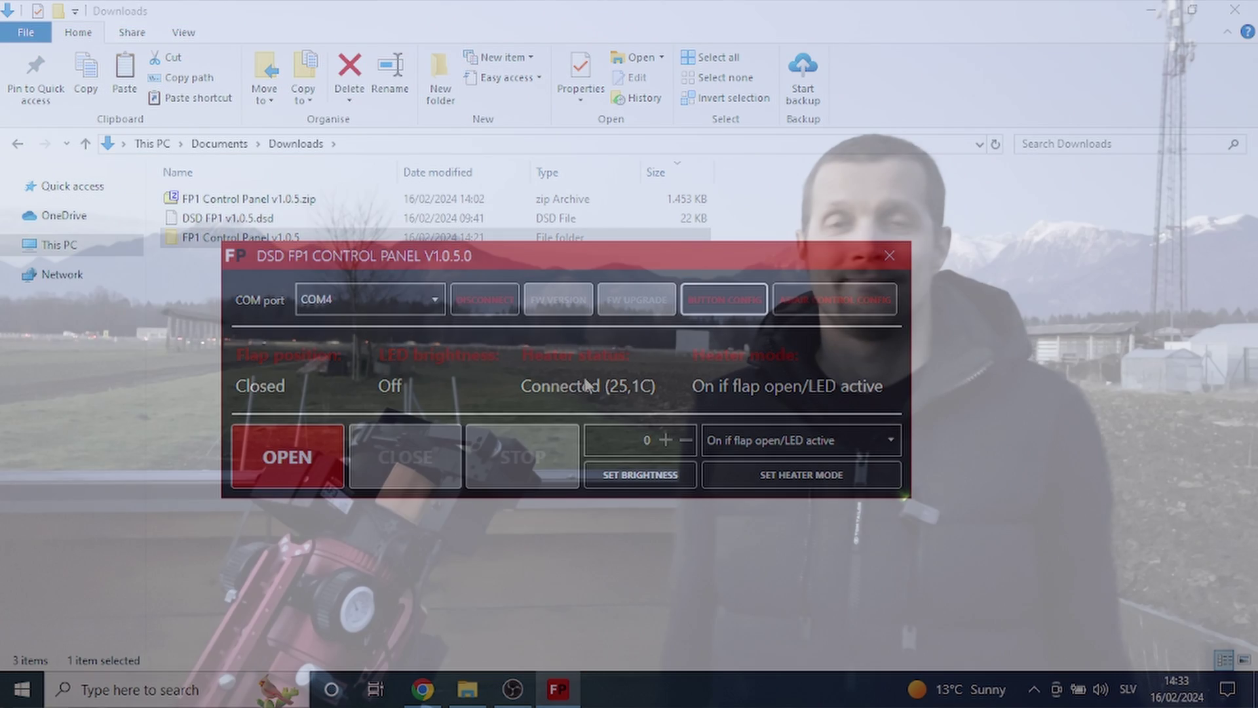